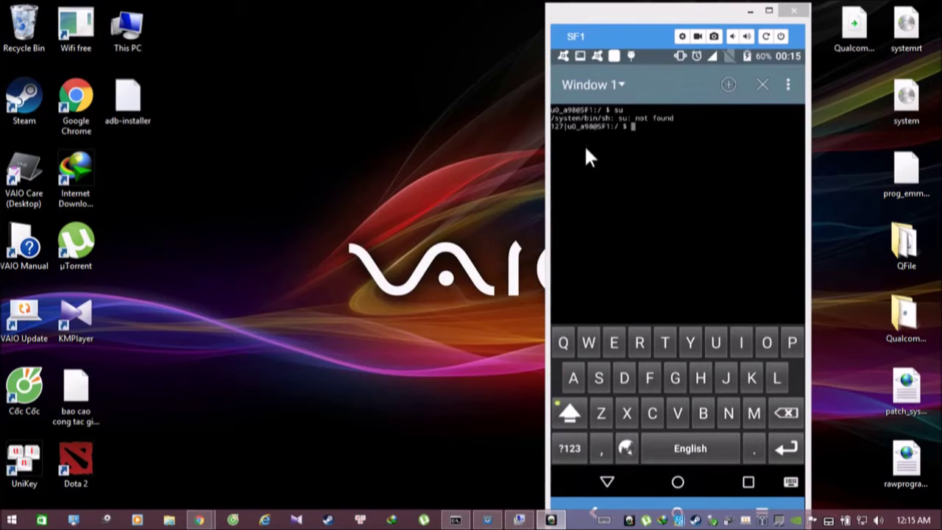
# Step: Close the Terminal Emulator window after su returns 'su: not found'
pyautogui.click(763, 86)
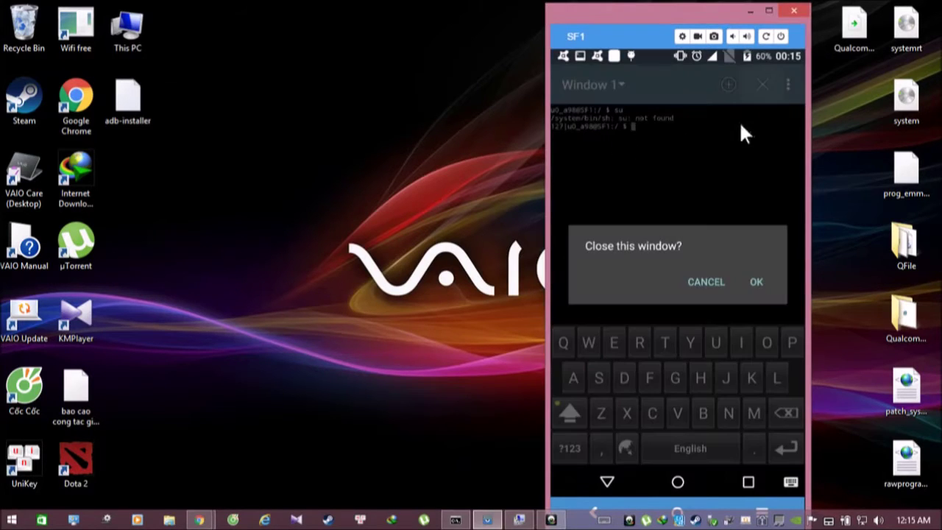
# Step: Confirm closing the terminal, return the phone to its home screen, and open the QFile folder
pyautogui.press('Return')
pyautogui.rightClick(715, 266)
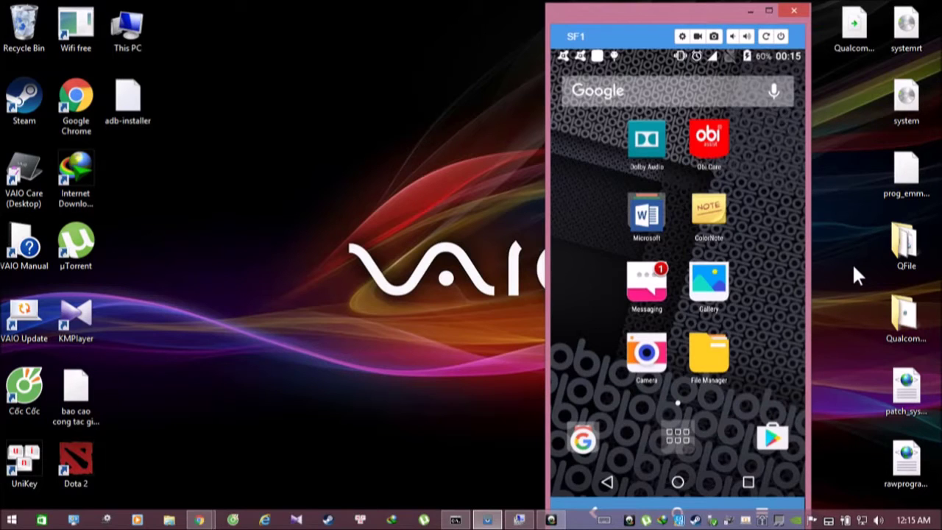
pyautogui.doubleClick(910, 254)
# Step: Run QFIL as administrator and close the QFile folder
pyautogui.click(243, 139)
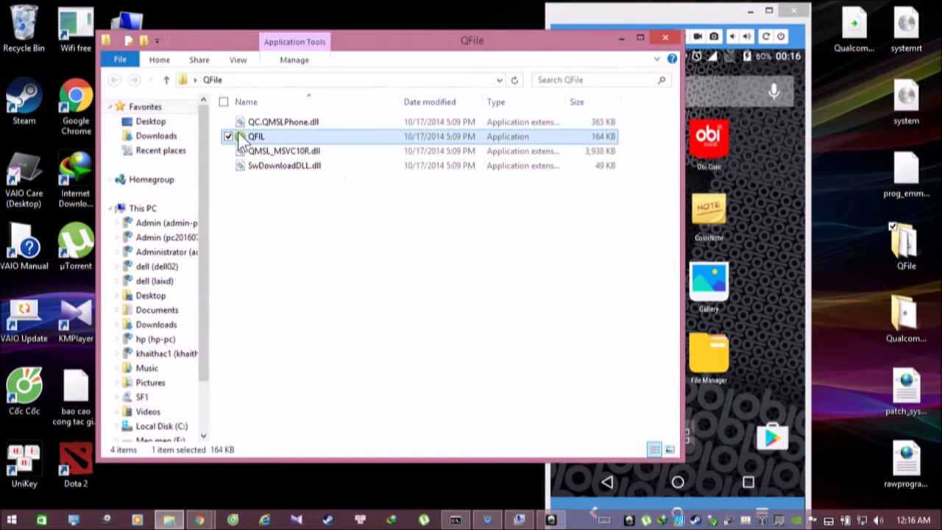
pyautogui.rightClick(243, 140)
pyautogui.click(179, 154)
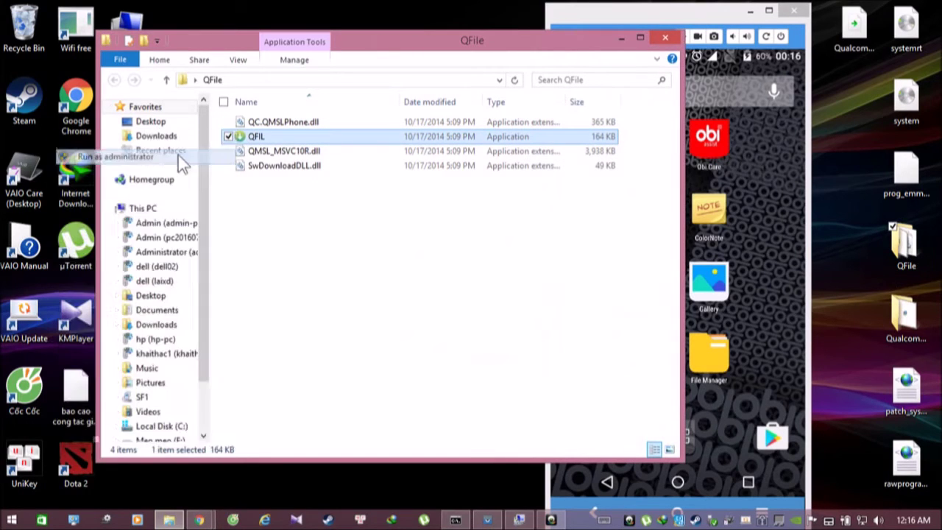
pyautogui.click(665, 38)
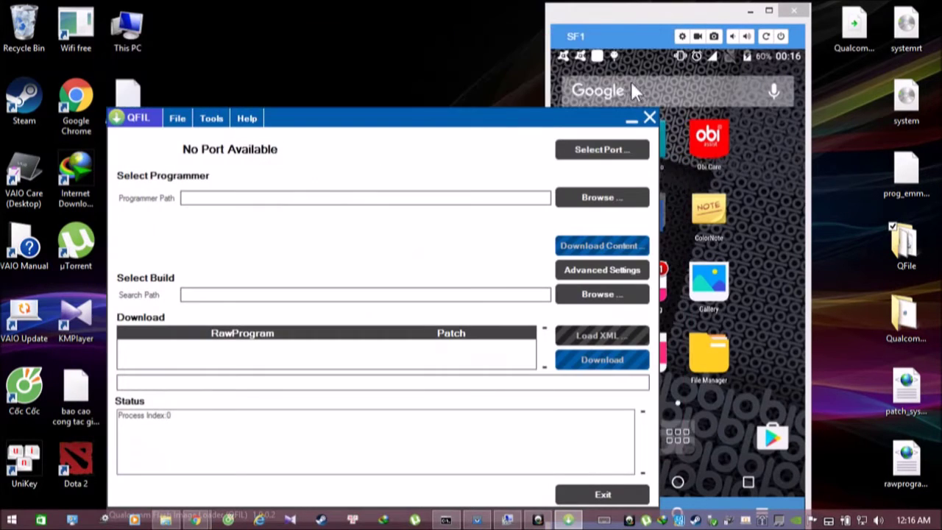
# Step: Arrange QFIL and the Vysor phone mirror side by side, unlocking the phone
pyautogui.moveTo(487, 116); pyautogui.dragTo(345, 32)
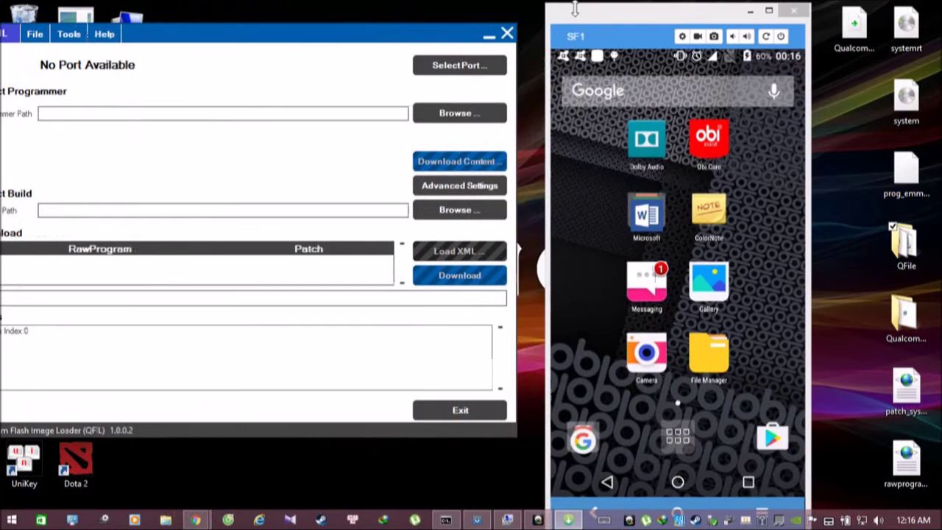
pyautogui.moveTo(605, 12); pyautogui.dragTo(685, 13)
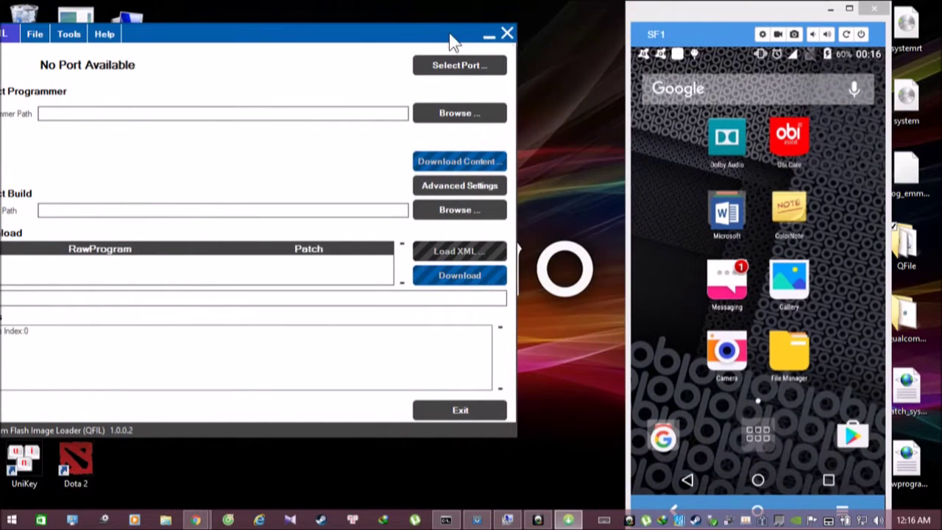
pyautogui.moveTo(435, 38); pyautogui.dragTo(479, 38)
pyautogui.moveTo(679, 14); pyautogui.dragTo(634, 22)
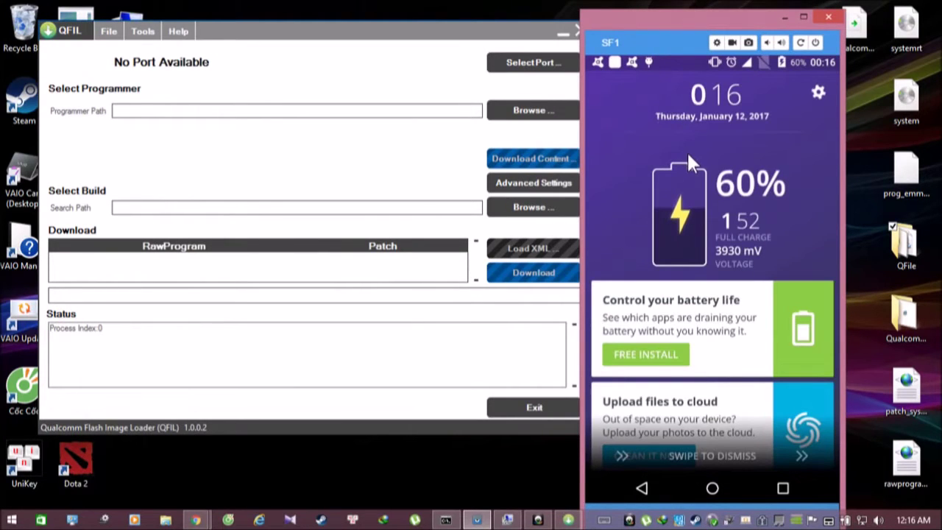
pyautogui.moveTo(675, 33)
pyautogui.mouseDown()
pyautogui.moveTo(715, 13)
pyautogui.moveTo(717, 28)
pyautogui.mouseUp()
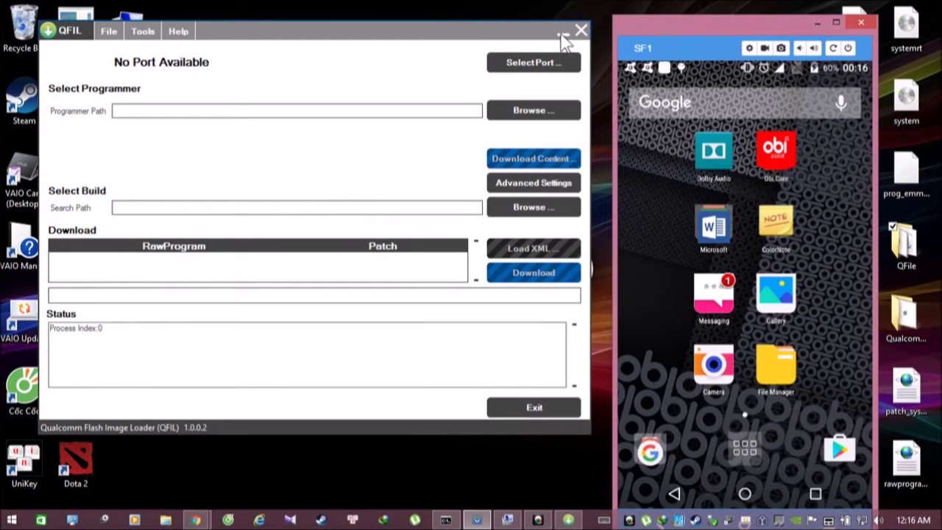
pyautogui.click(561, 39)
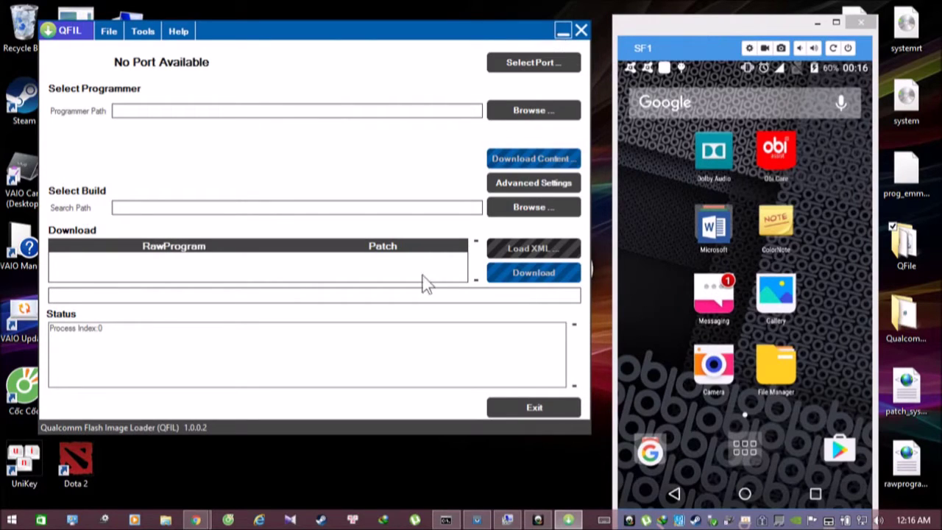
pyautogui.click(507, 521)
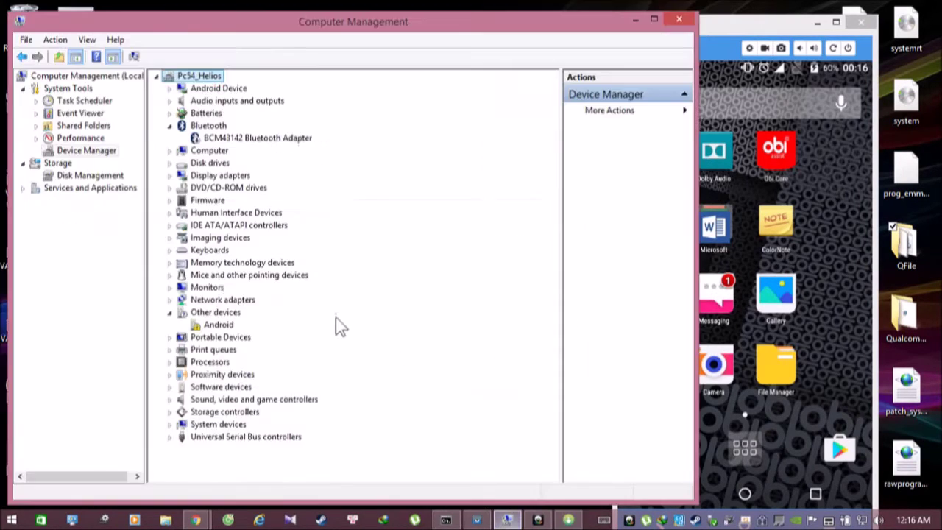
# Step: Select the unrecognised Android device under Other devices, then minimize Computer Management and Vysor
pyautogui.click(218, 328)
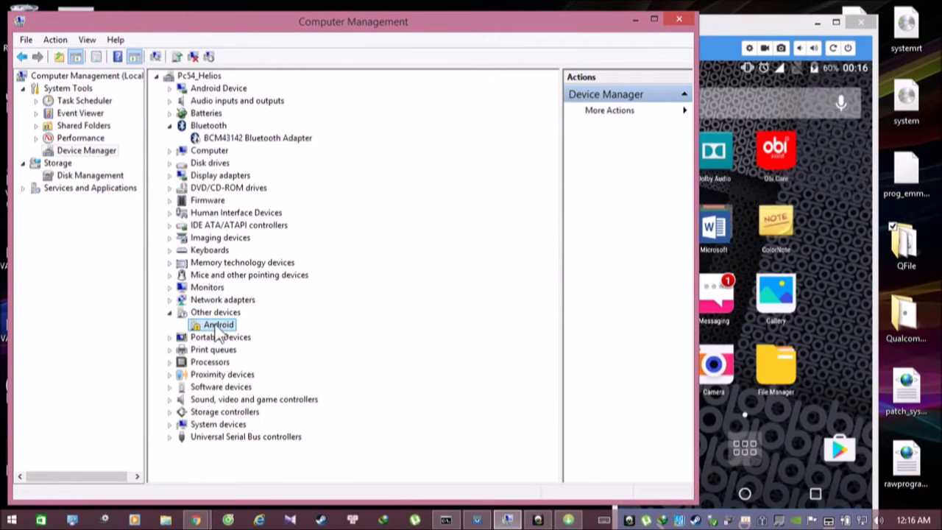
pyautogui.click(637, 22)
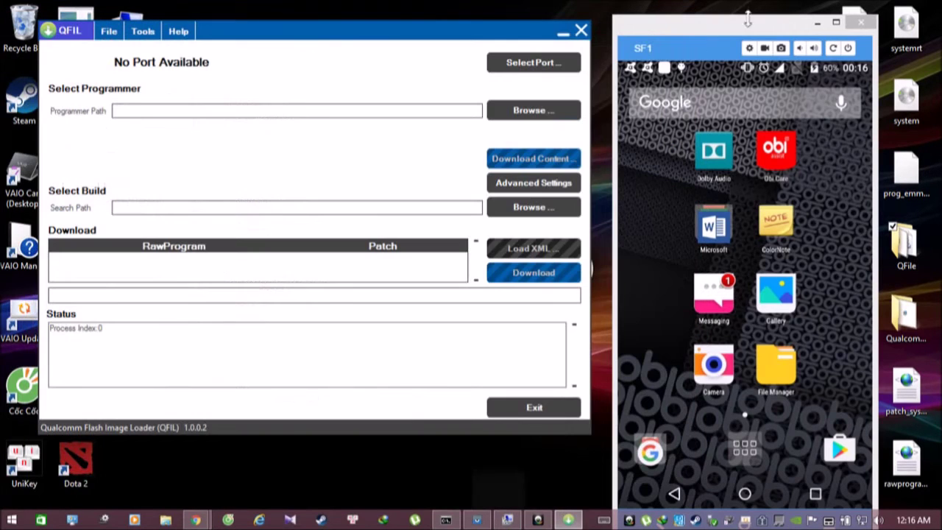
pyautogui.click(817, 23)
# Step: Extract the Qualcomm driver archive on the desktop into a QualcommDrv folder
pyautogui.click(563, 33)
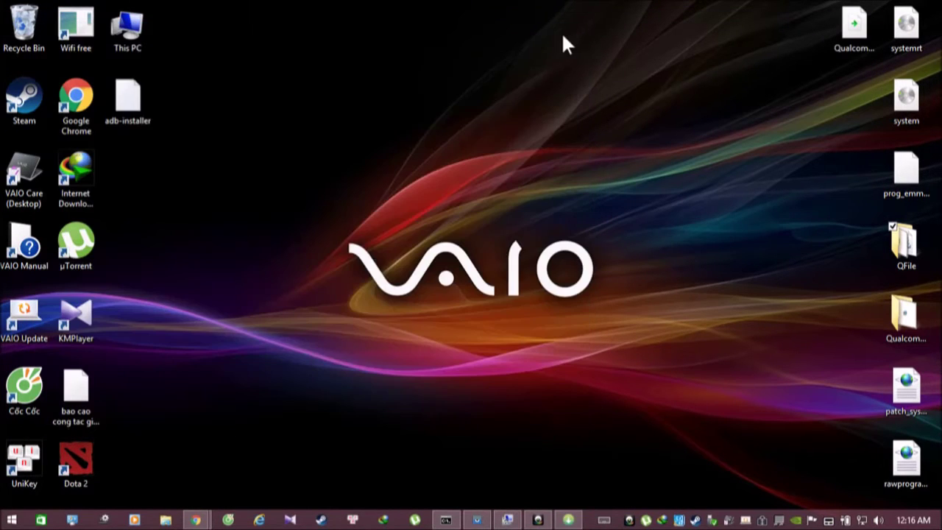
pyautogui.rightClick(856, 40)
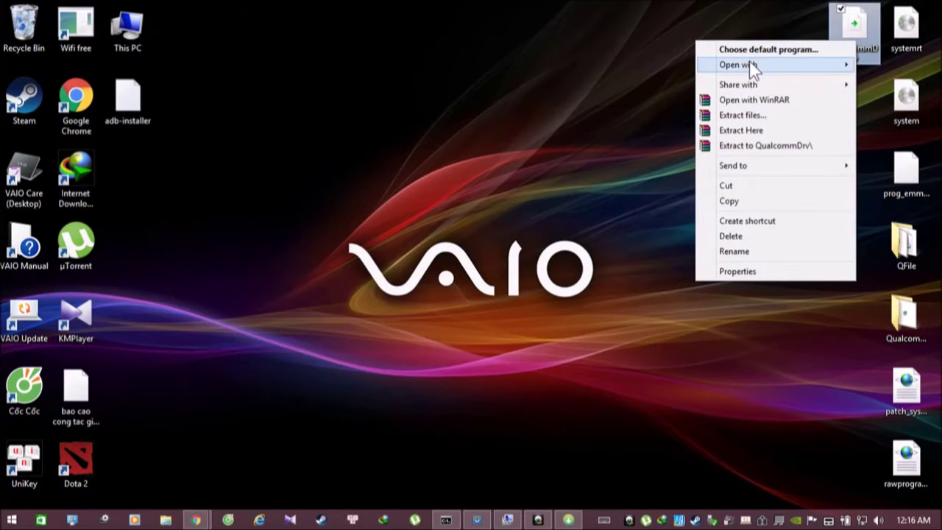
pyautogui.click(742, 130)
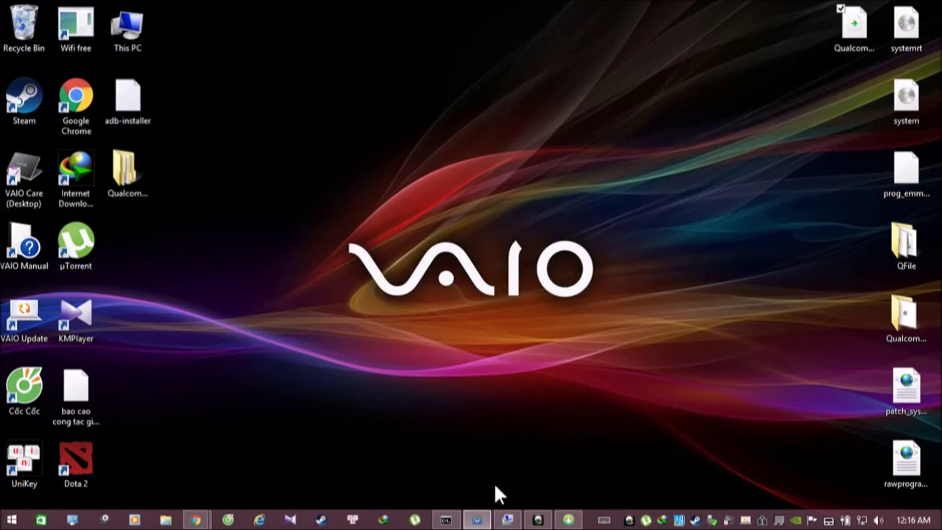
# Step: Start a driver update for the Android device, then cancel it
pyautogui.click(508, 519)
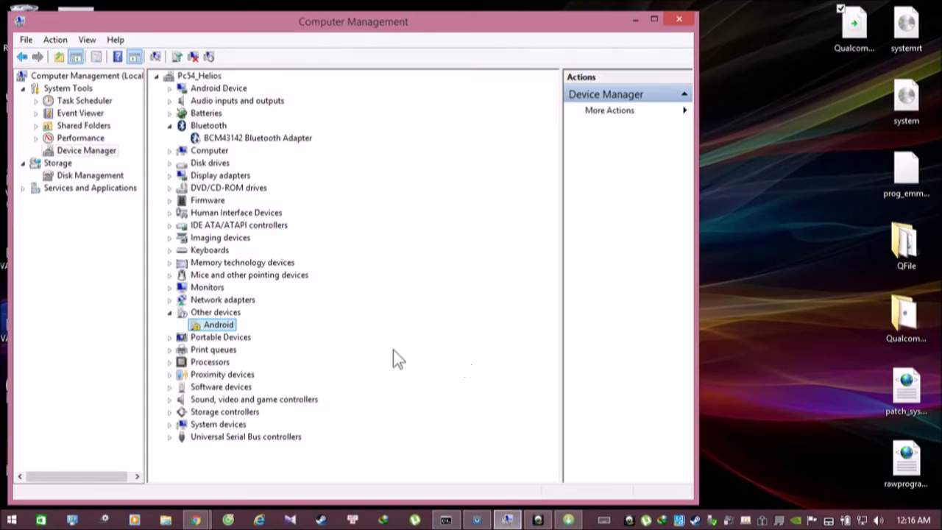
pyautogui.rightClick(216, 325)
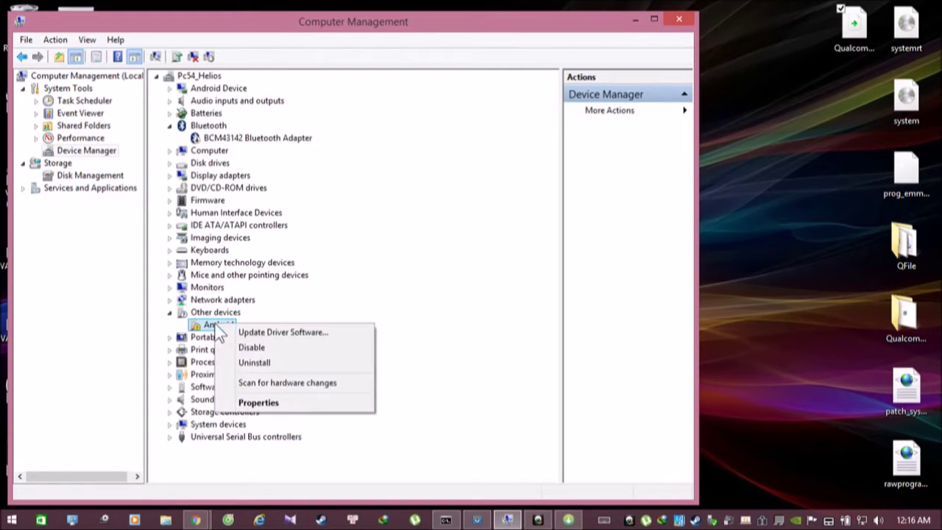
pyautogui.click(257, 333)
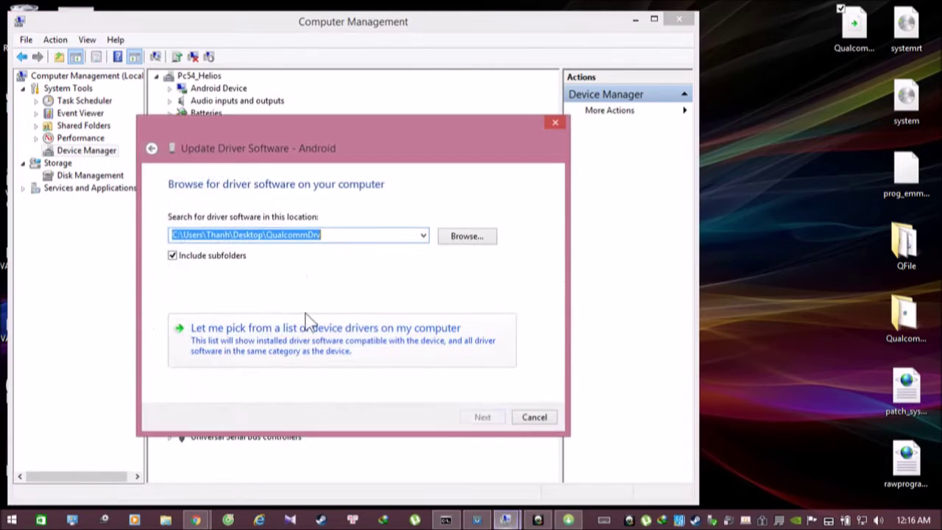
pyautogui.click(267, 337)
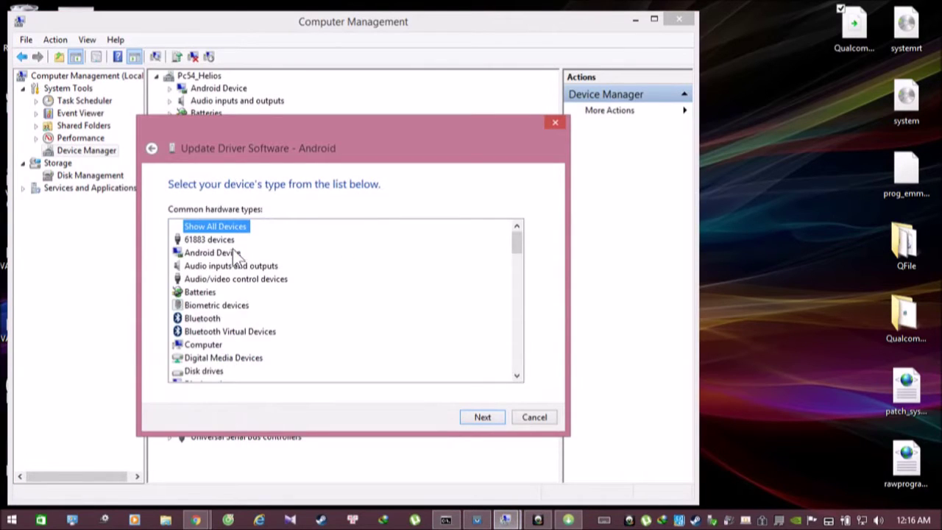
pyautogui.click(535, 417)
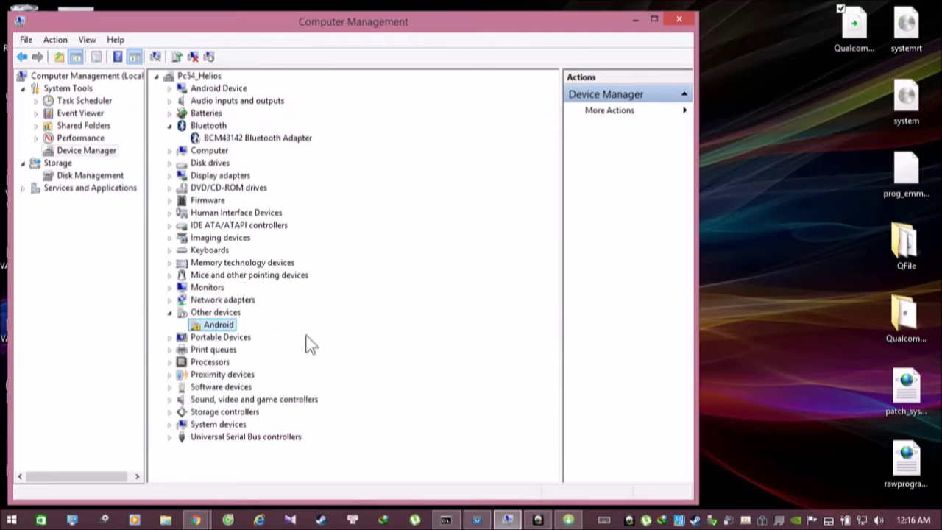
# Step: Install the Android device driver from Desktop\QualcommDrv, making it Qualcomm HS-USB Diagnostics 903A (COM8)
pyautogui.rightClick(219, 324)
pyautogui.click(248, 329)
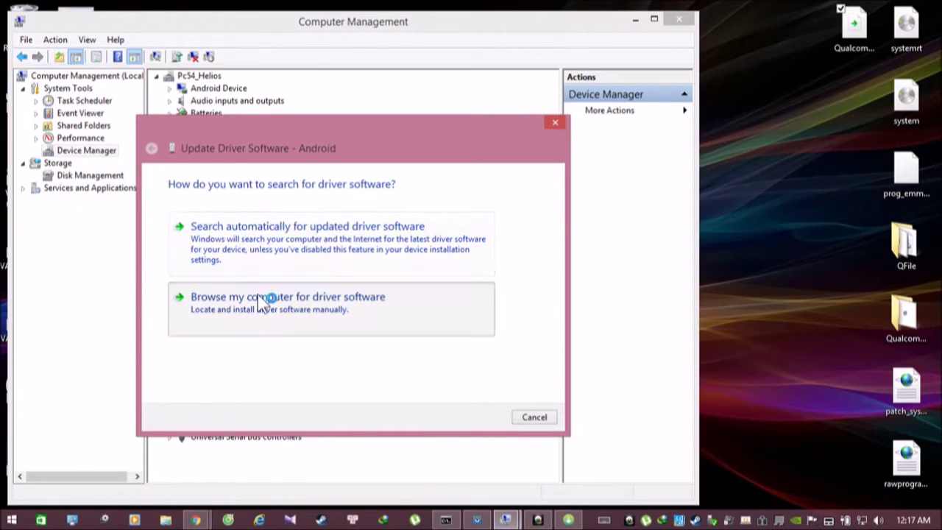
pyautogui.click(267, 299)
pyautogui.click(461, 238)
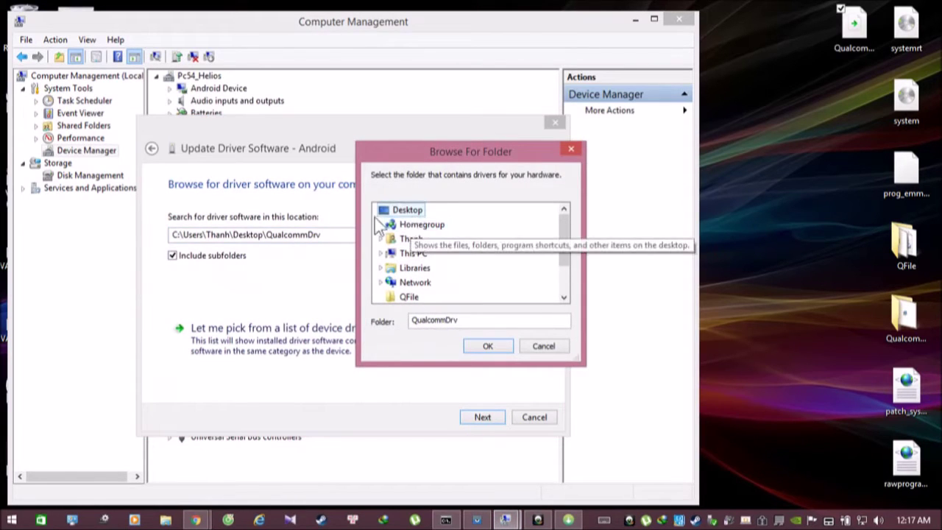
pyautogui.moveTo(564, 243); pyautogui.dragTo(564, 288)
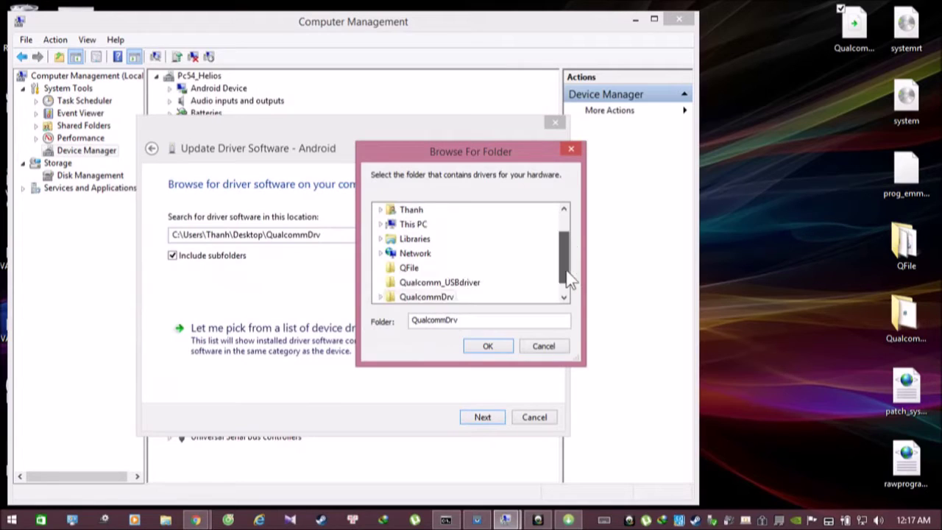
pyautogui.doubleClick(427, 284)
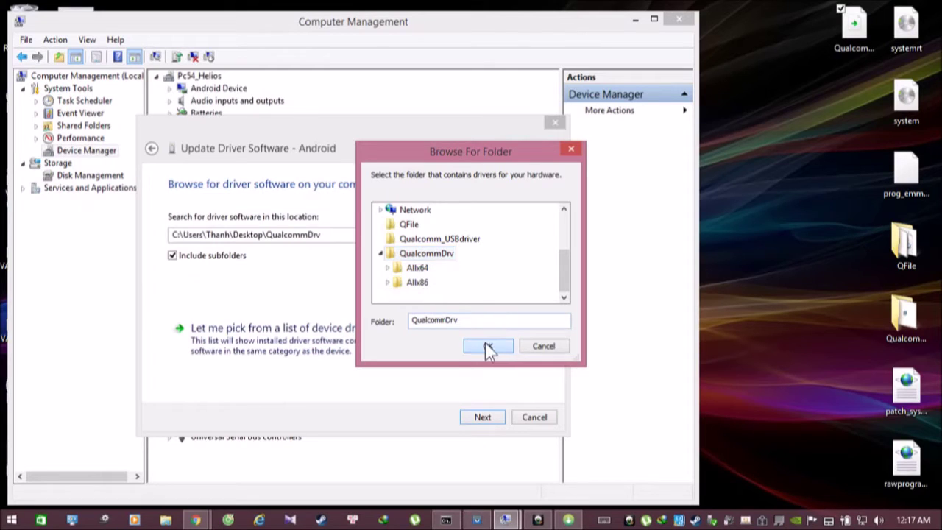
pyautogui.click(486, 344)
pyautogui.click(486, 417)
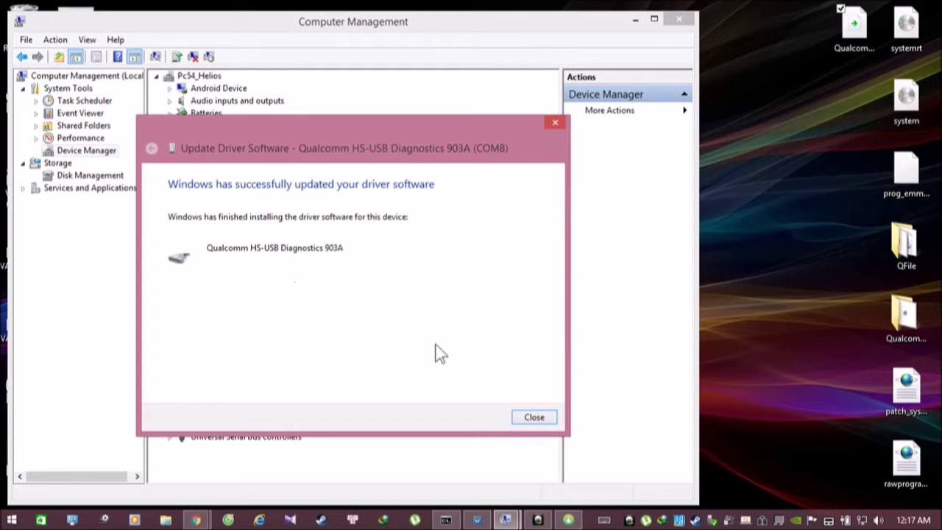
pyautogui.click(543, 417)
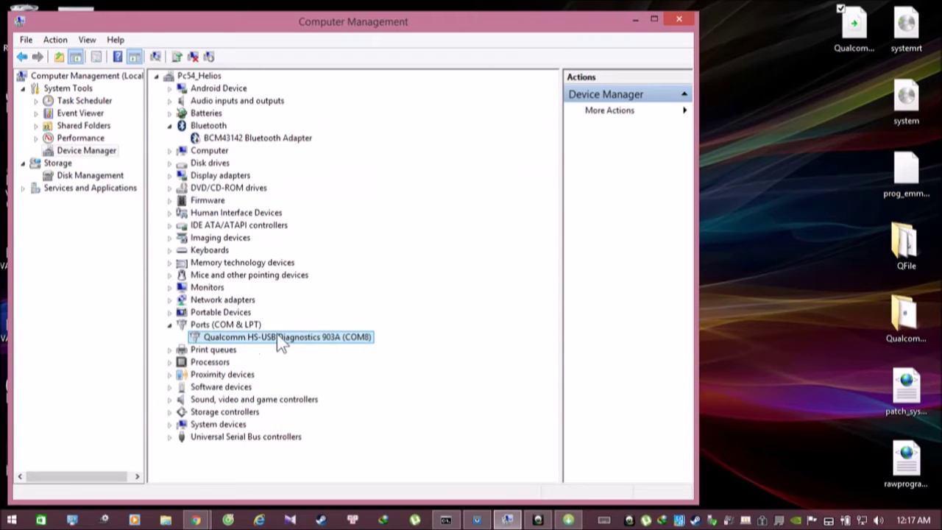
pyautogui.click(635, 20)
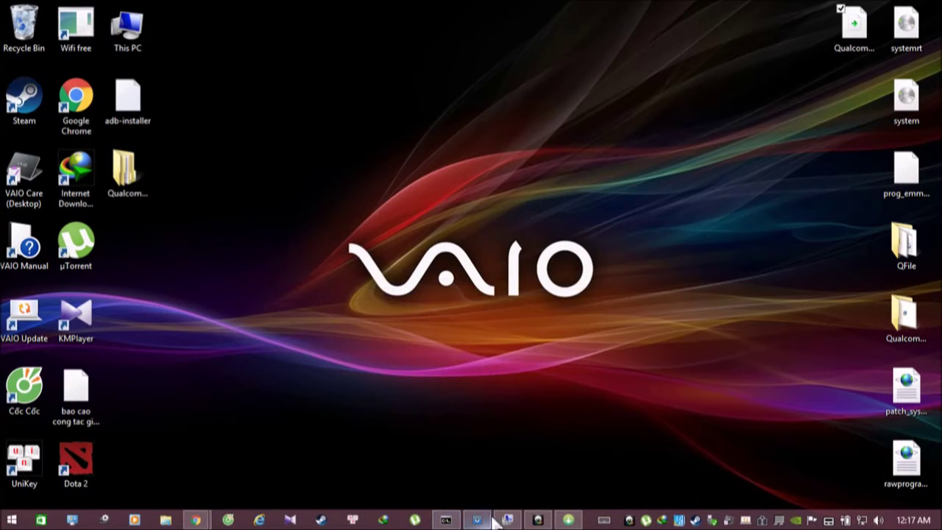
# Step: Restore QFIL and Vysor and set prog_emmc_firehose_8936.mbn as the programmer
pyautogui.click(568, 520)
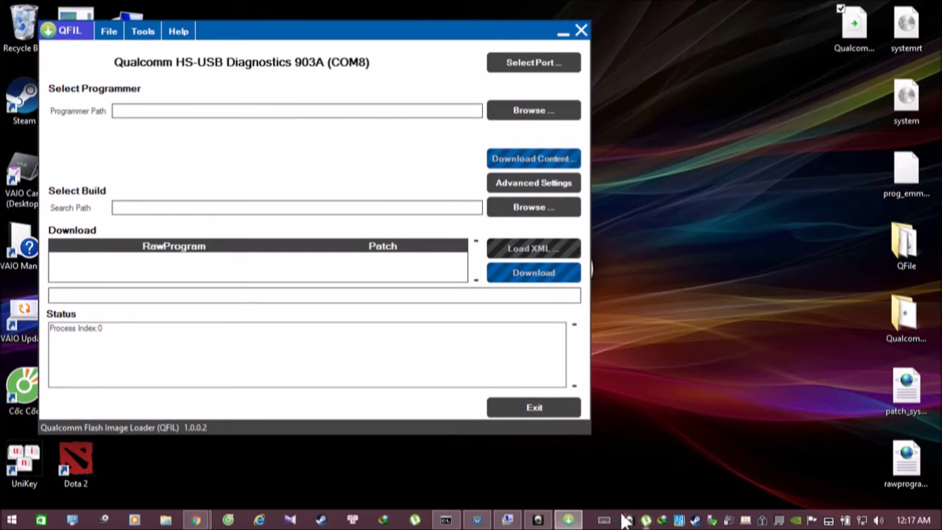
pyautogui.click(477, 520)
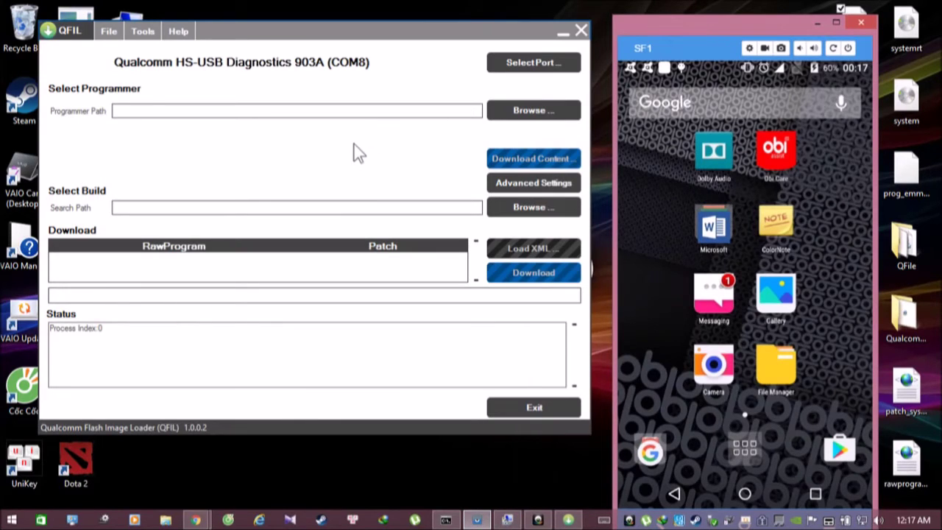
pyautogui.click(511, 118)
pyautogui.click(206, 179)
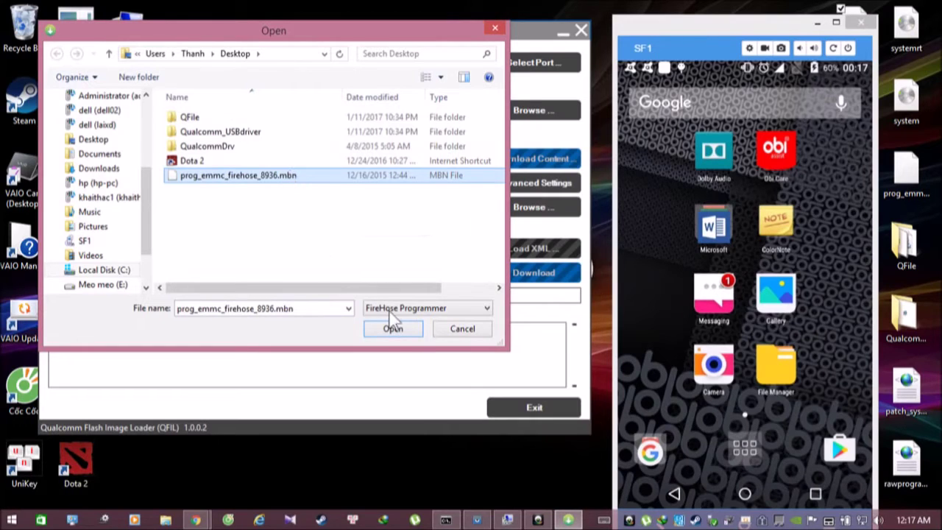
pyautogui.click(393, 329)
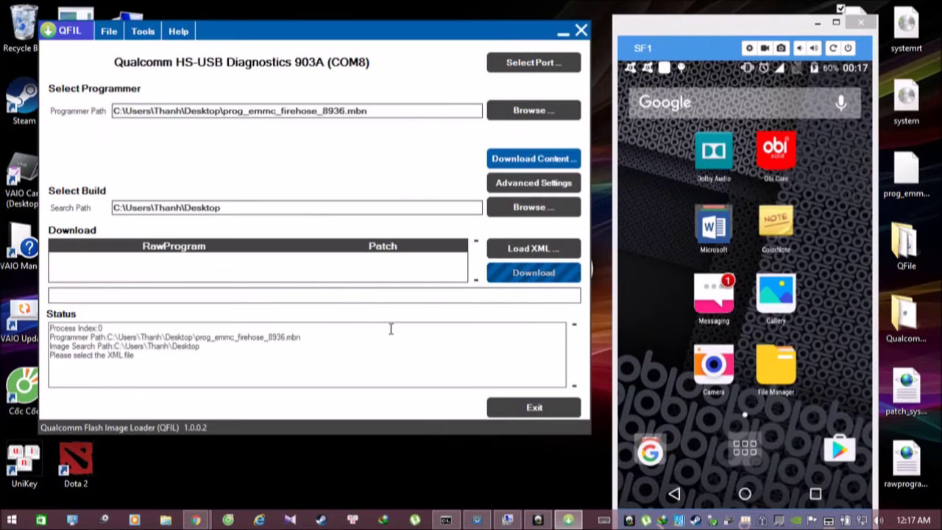
pyautogui.click(526, 249)
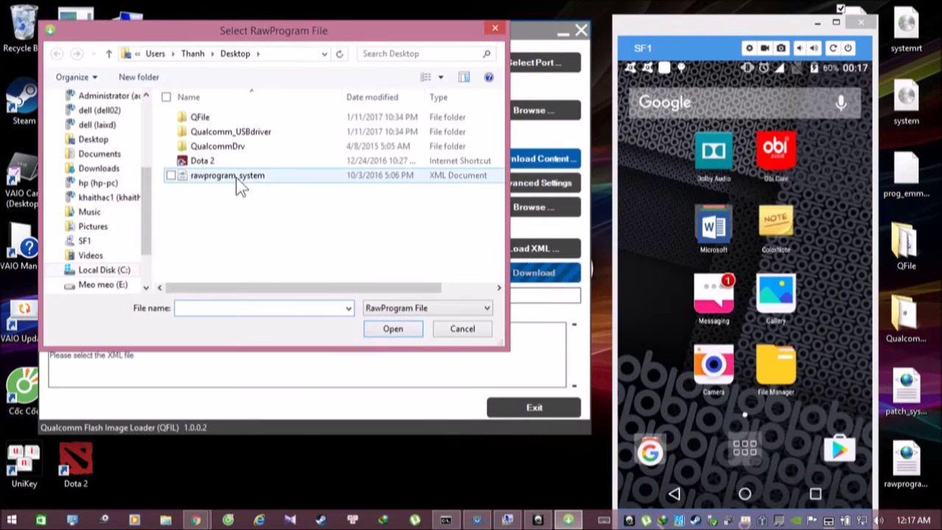
# Step: Load rawprogram_system.xml and patch_system.xml into QFIL, then minimize QFIL
pyautogui.click(237, 178)
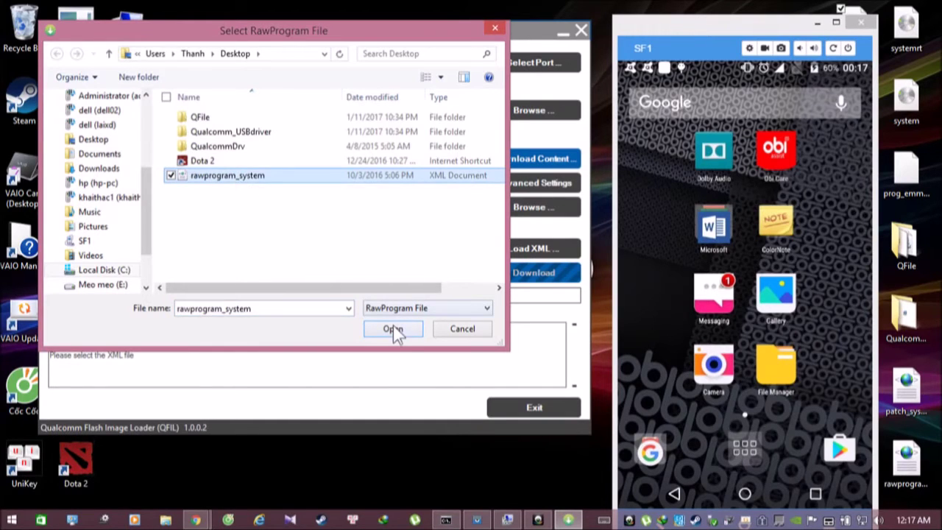
pyautogui.click(393, 327)
pyautogui.click(216, 176)
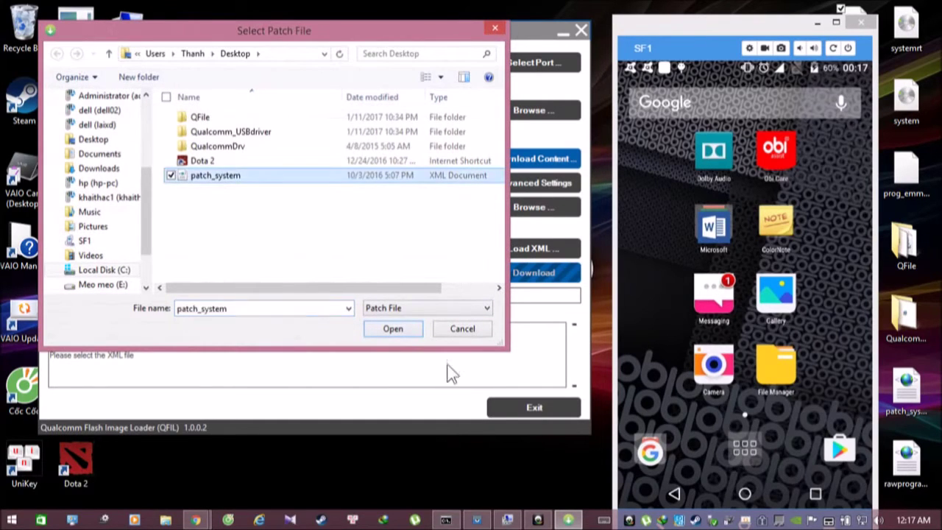
pyautogui.click(394, 331)
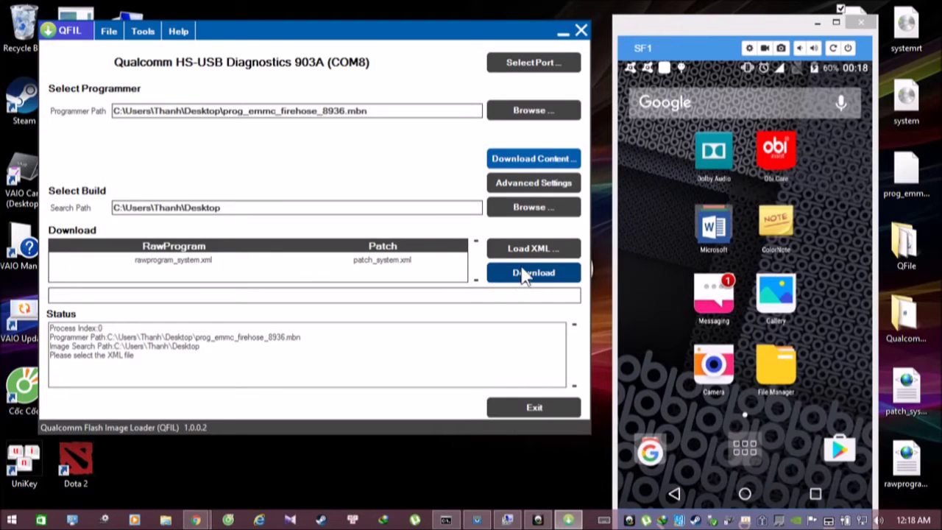
pyautogui.click(563, 32)
# Step: Rename the desktop system image to systemst
pyautogui.click(817, 22)
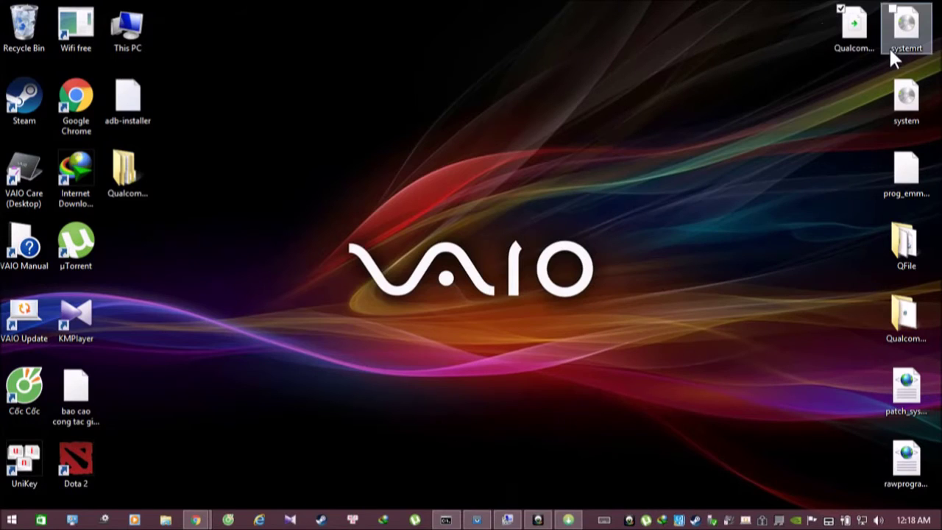
pyautogui.click(911, 103)
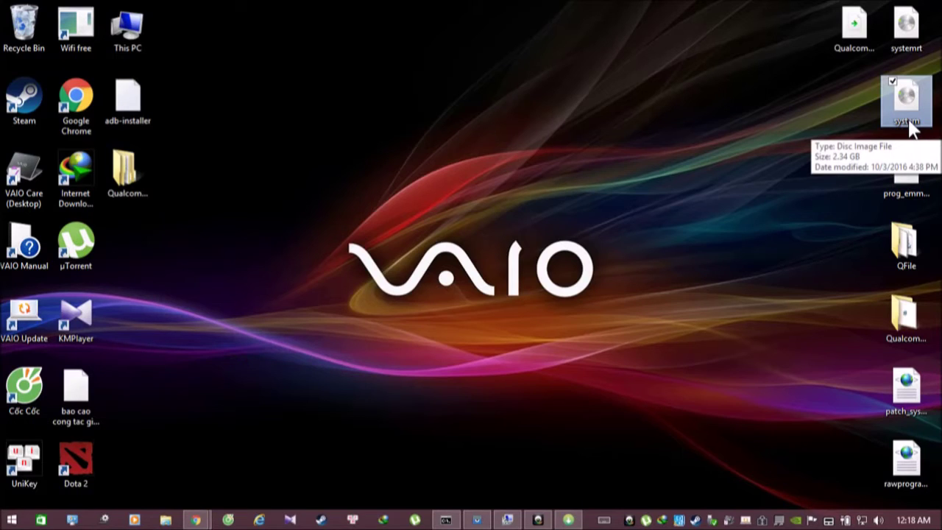
pyautogui.press('F2')
pyautogui.press('Right')
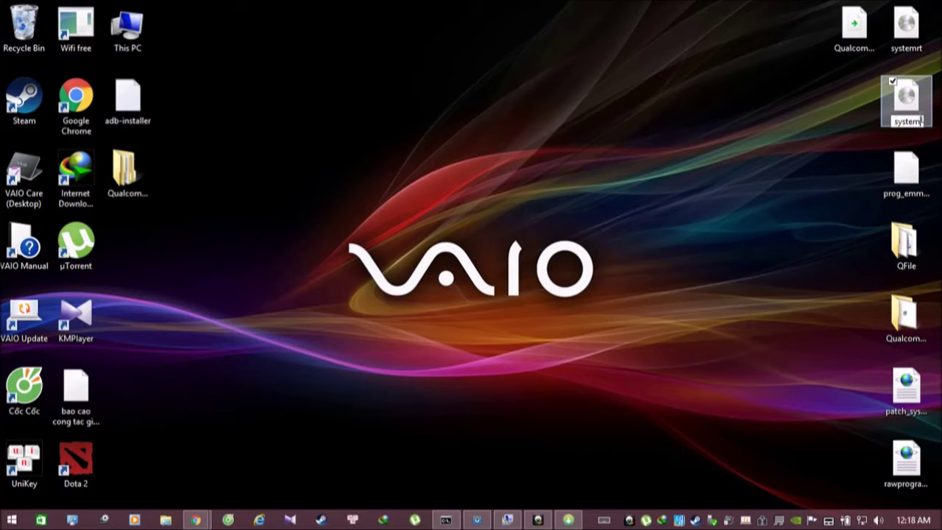
pyautogui.write('st')
pyautogui.press('Return')
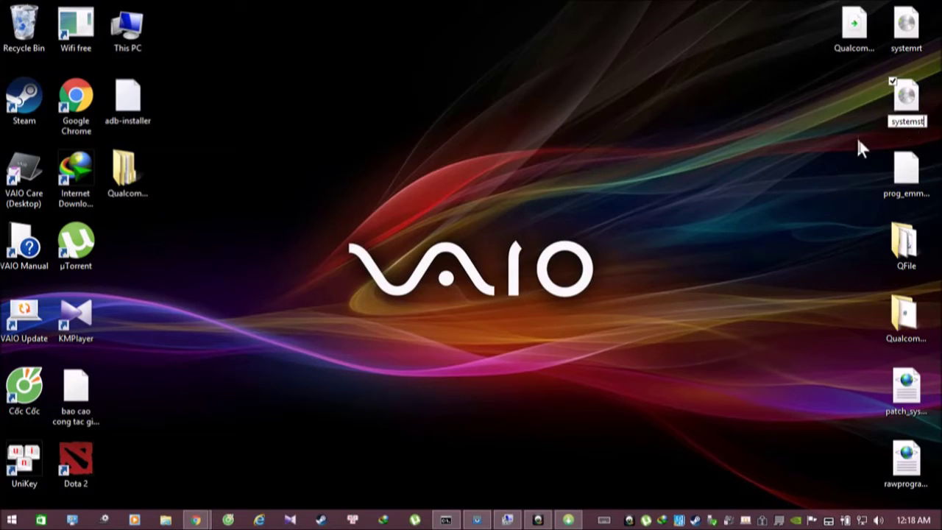
# Step: Rename the systemrt image to system and restore QFIL
pyautogui.click(897, 44)
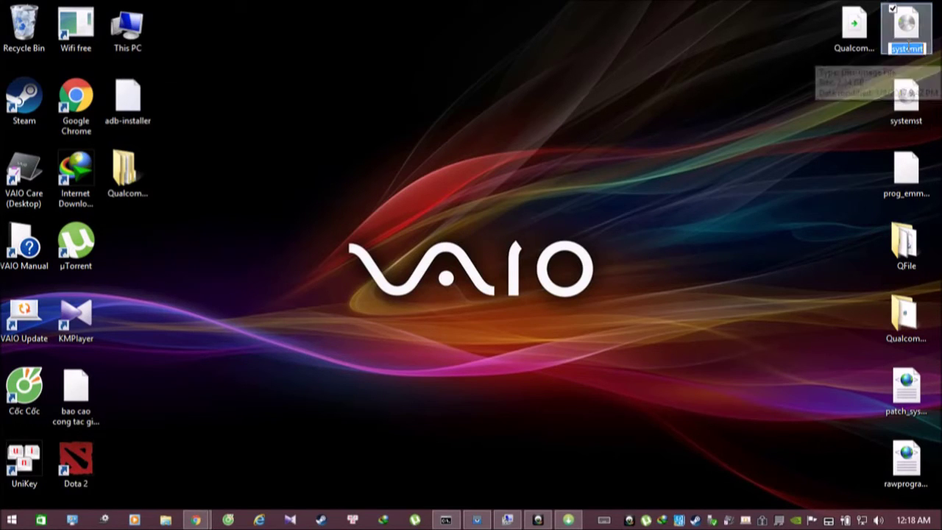
pyautogui.press('F2')
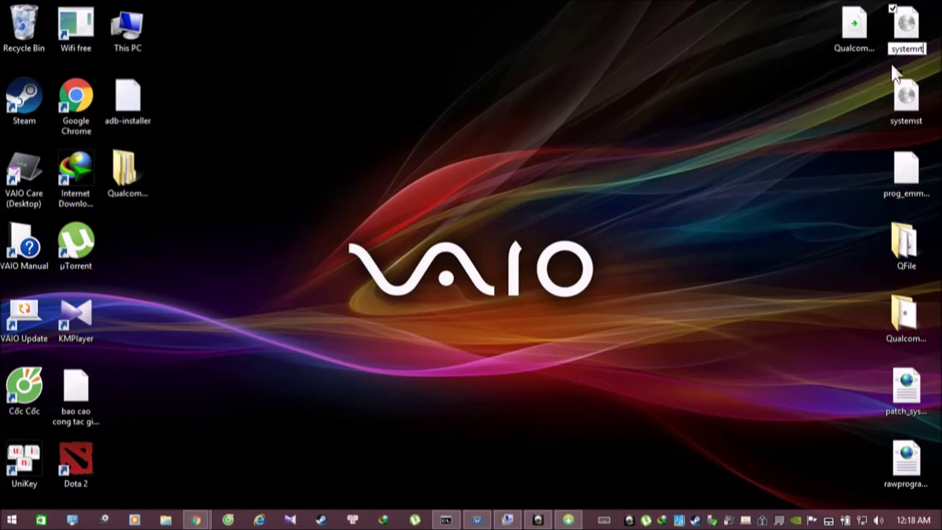
pyautogui.press('BackSpace')
pyautogui.press('BackSpace')
pyautogui.press('Return')
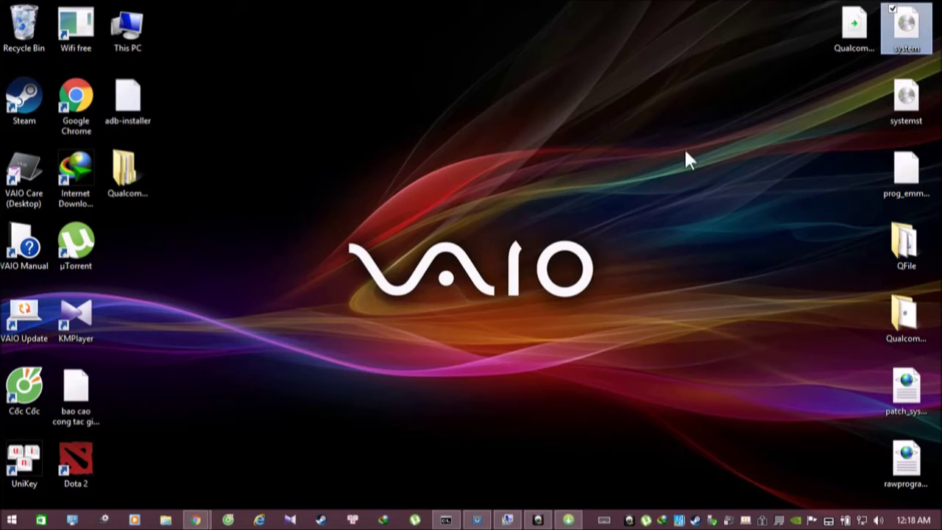
pyautogui.click(570, 520)
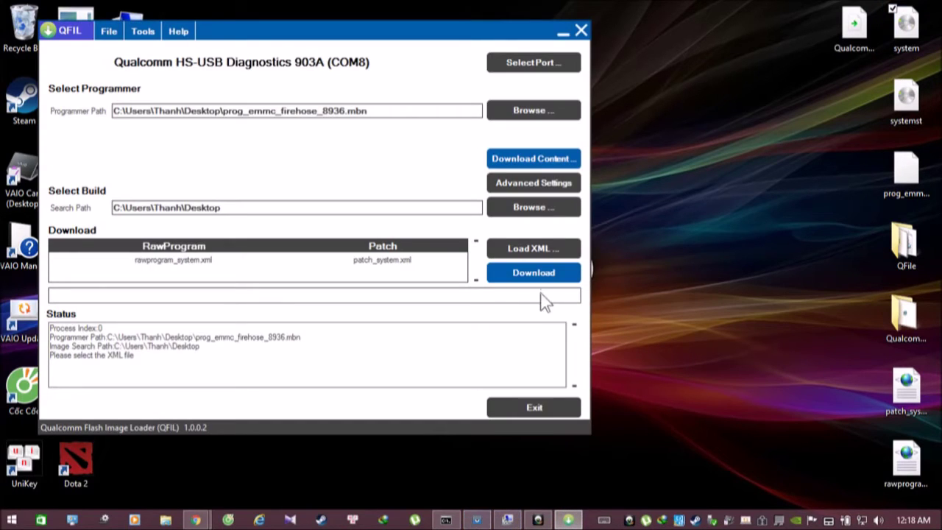
# Step: Flash the phone with QFIL until the log reports a finished 2400 MB download and reset
pyautogui.click(533, 276)
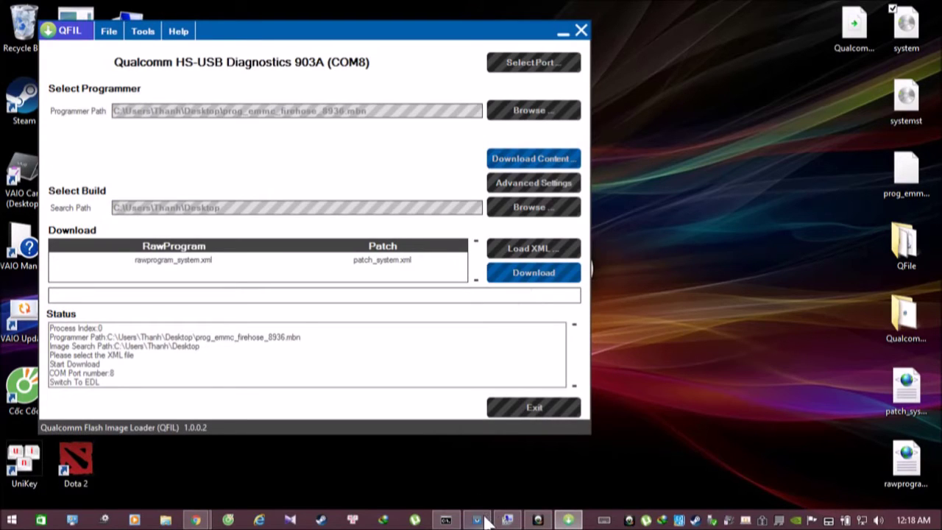
pyautogui.click(551, 521)
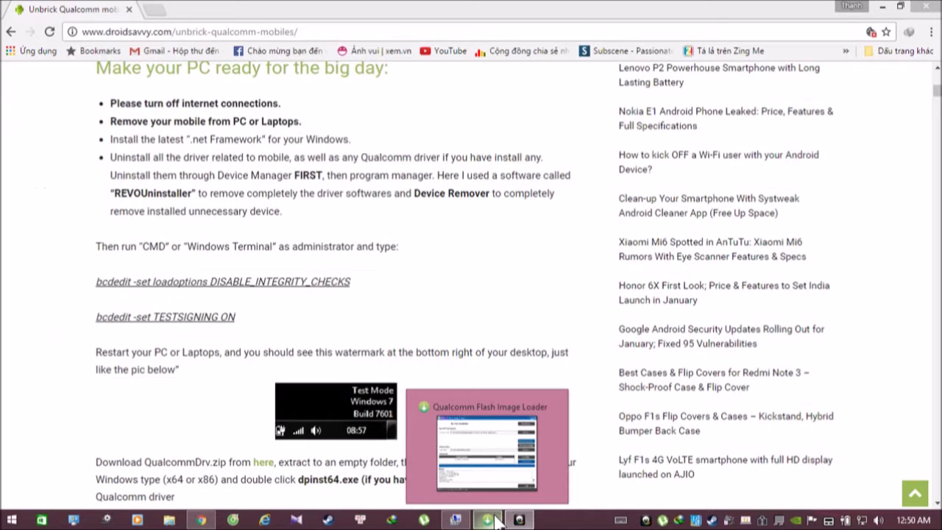
pyautogui.click(490, 517)
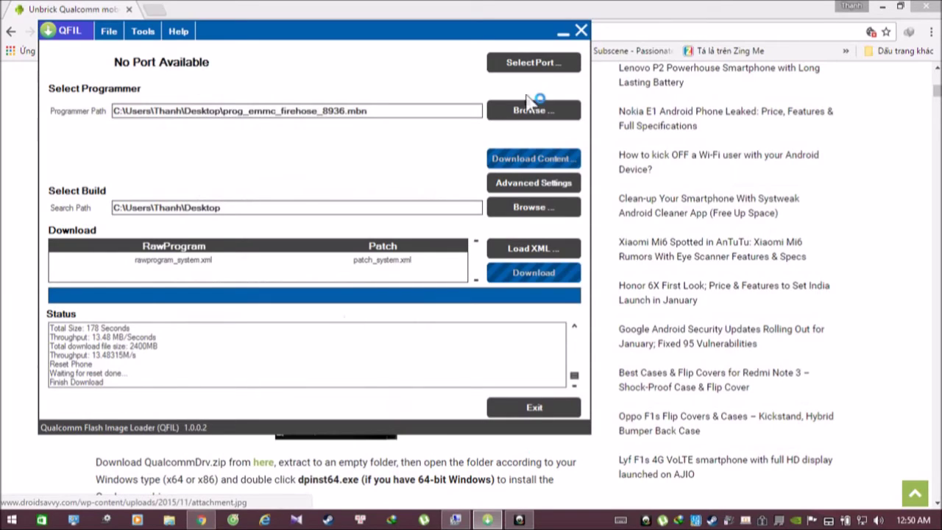
pyautogui.click(545, 62)
# Step: Minimize QFIL to read the guide's bcdedit commands, then bring up the Windows Start screen
pyautogui.click(564, 34)
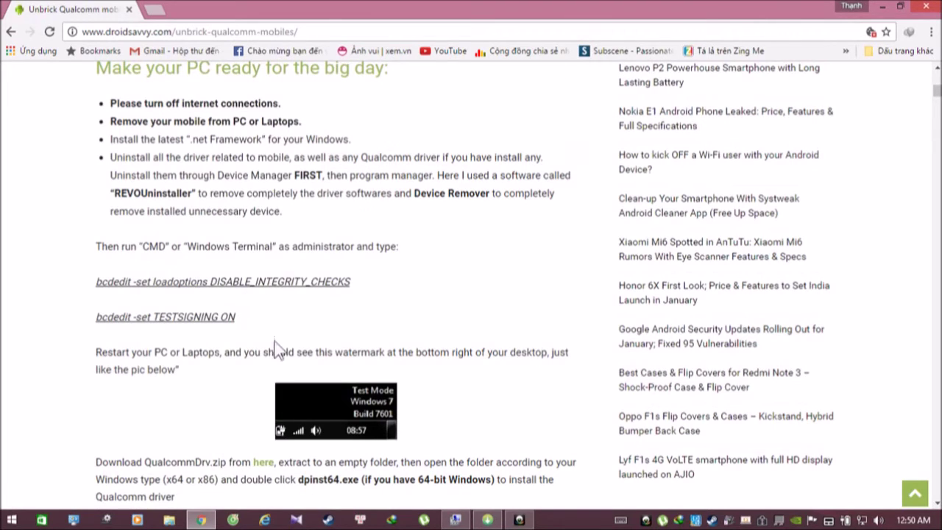
pyautogui.click(12, 520)
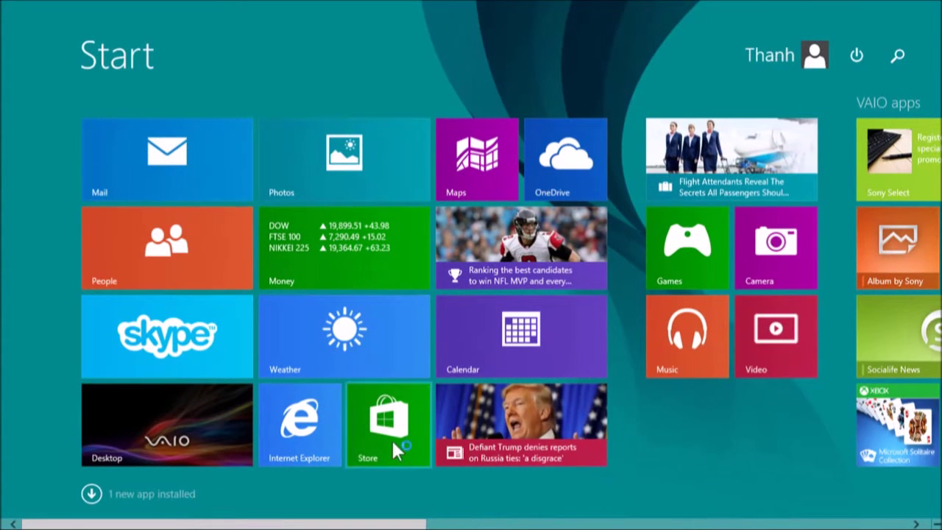
# Step: Launch Command Prompt as administrator via a cmd search and move it aside
pyautogui.write('c')
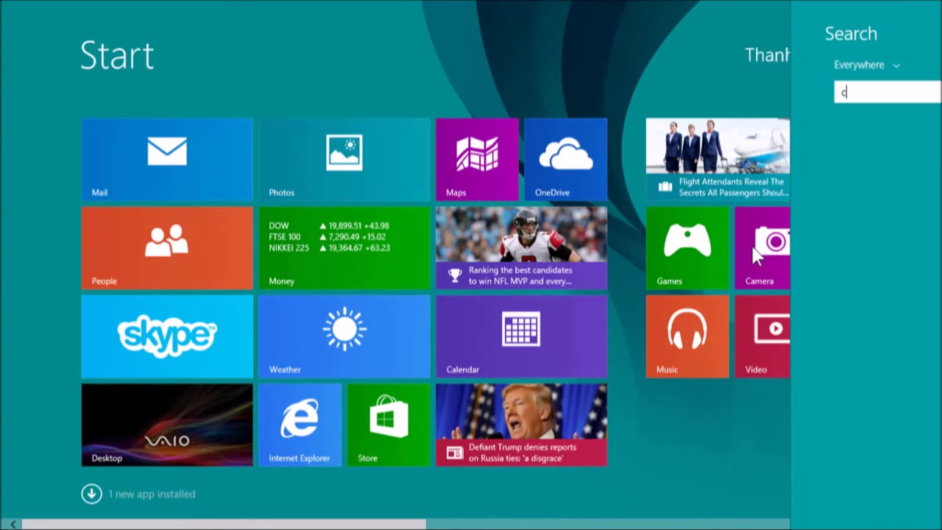
pyautogui.write('md')
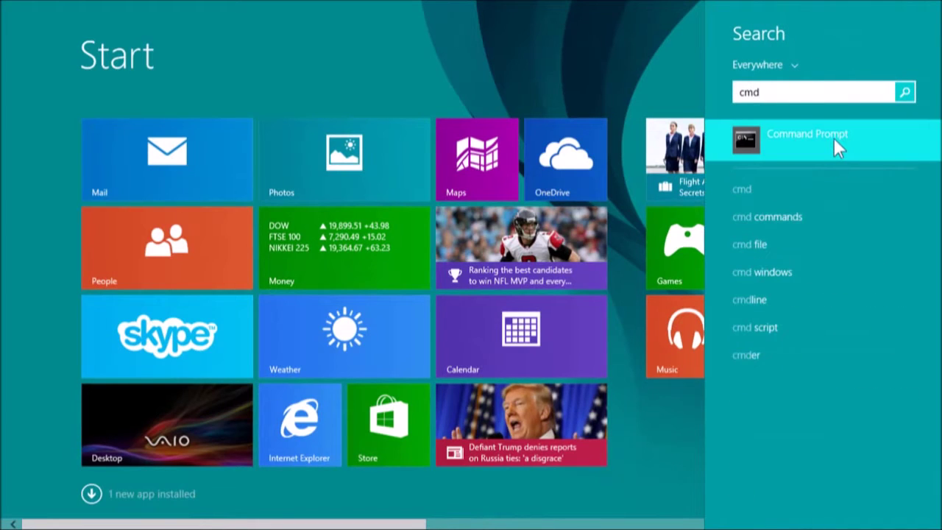
pyautogui.rightClick(834, 139)
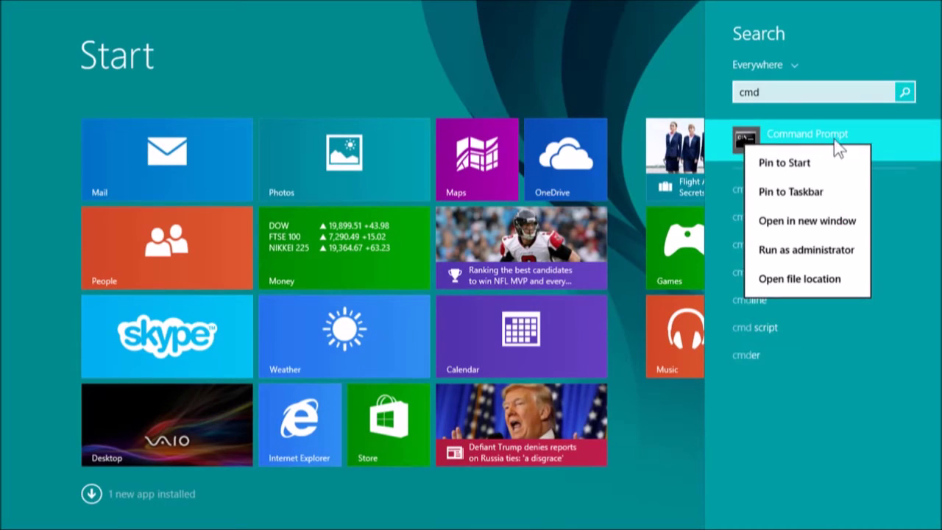
pyautogui.click(810, 248)
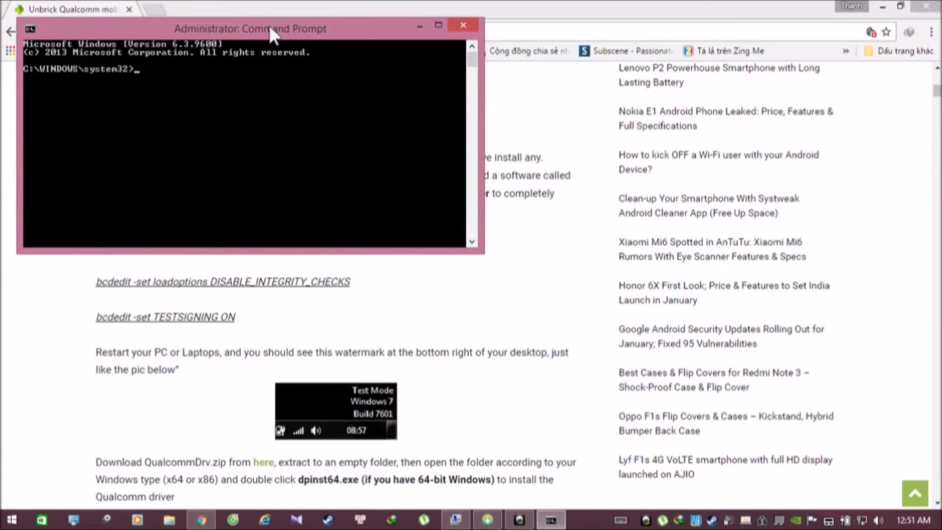
pyautogui.moveTo(263, 32); pyautogui.dragTo(729, 109)
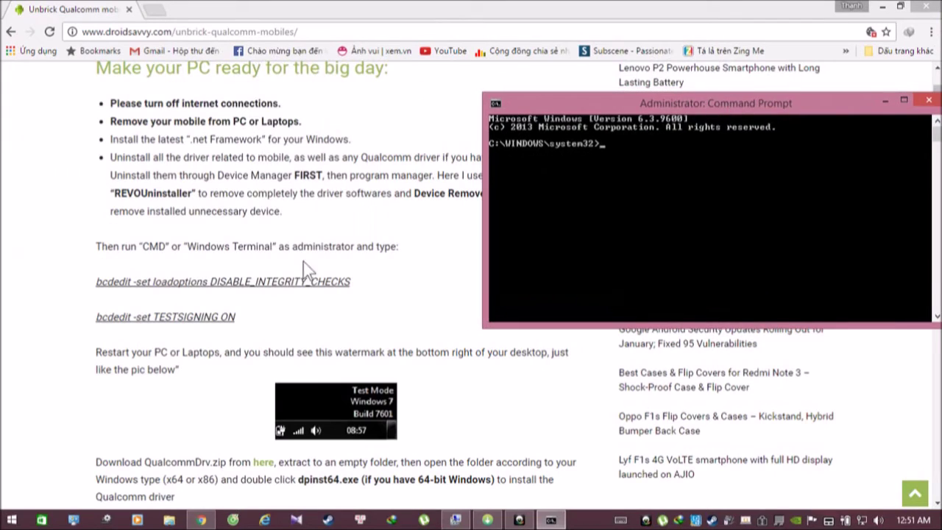
# Step: Copy and run 'bcdedit -set loadoptions DISABLE_INTEGRITY_CHECKS' as administrator, then close the console and Chrome
pyautogui.moveTo(94, 285); pyautogui.dragTo(350, 283)
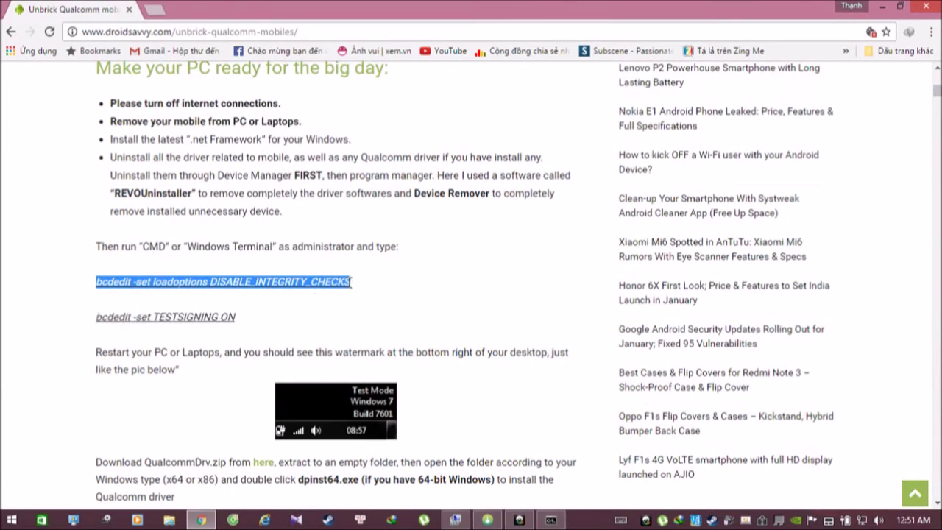
pyautogui.rightClick(343, 279)
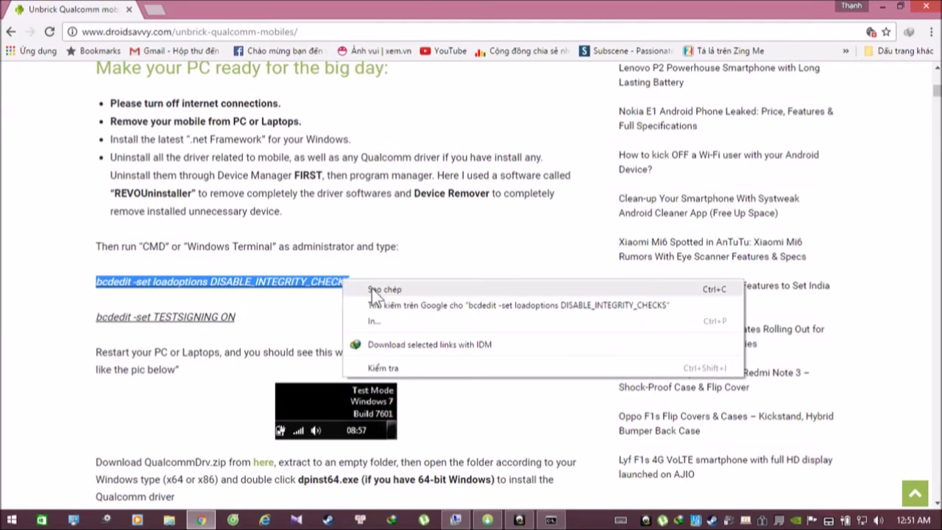
pyautogui.click(375, 290)
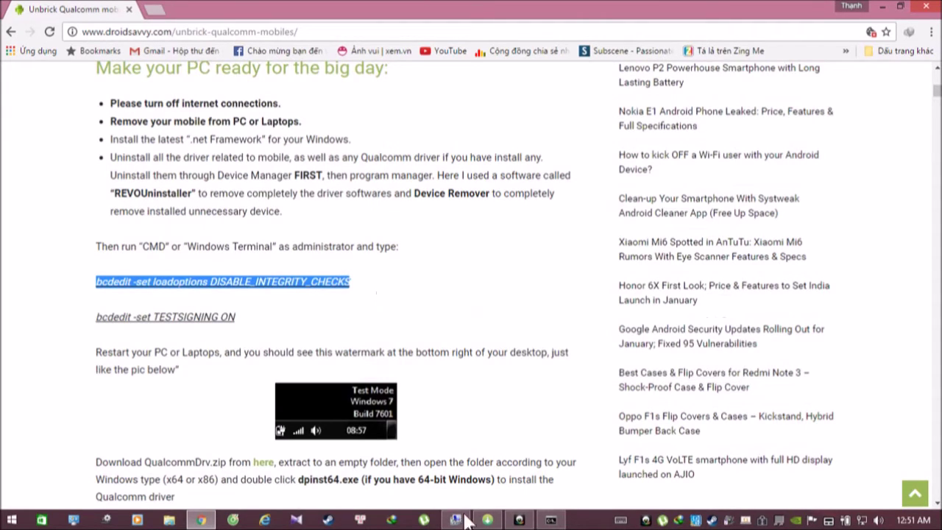
pyautogui.click(552, 520)
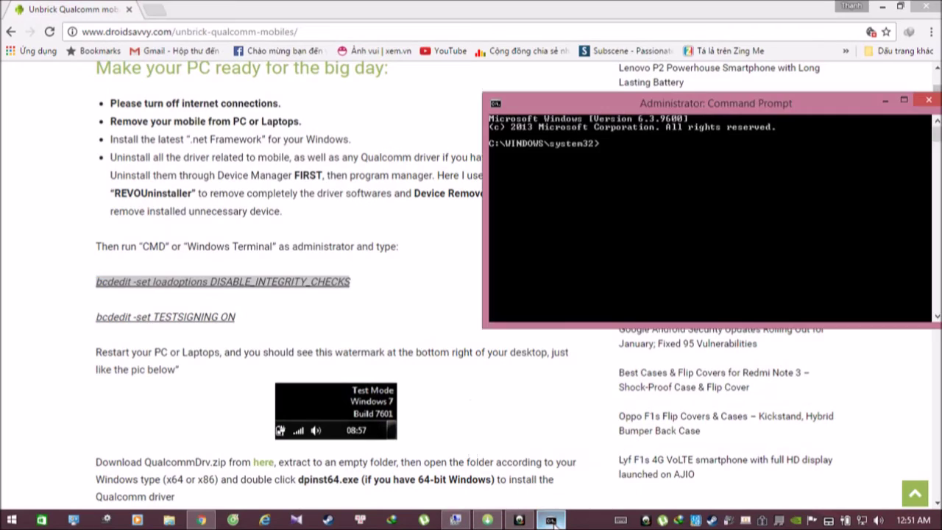
pyautogui.rightClick(664, 203)
pyautogui.click(602, 243)
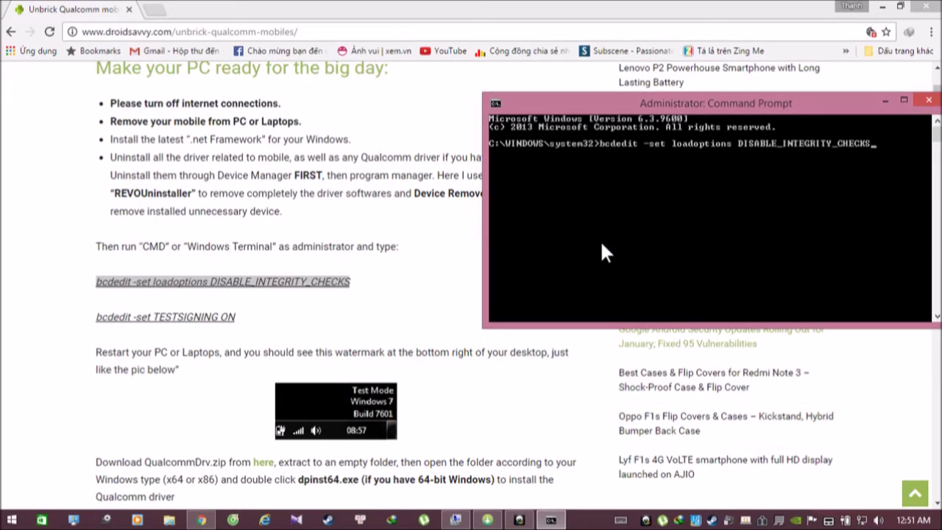
pyautogui.press('Return')
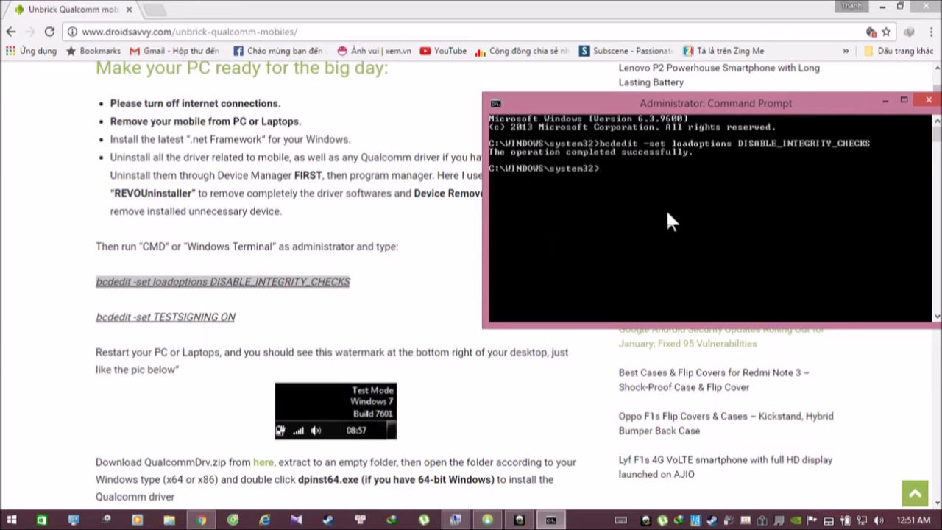
pyautogui.click(929, 99)
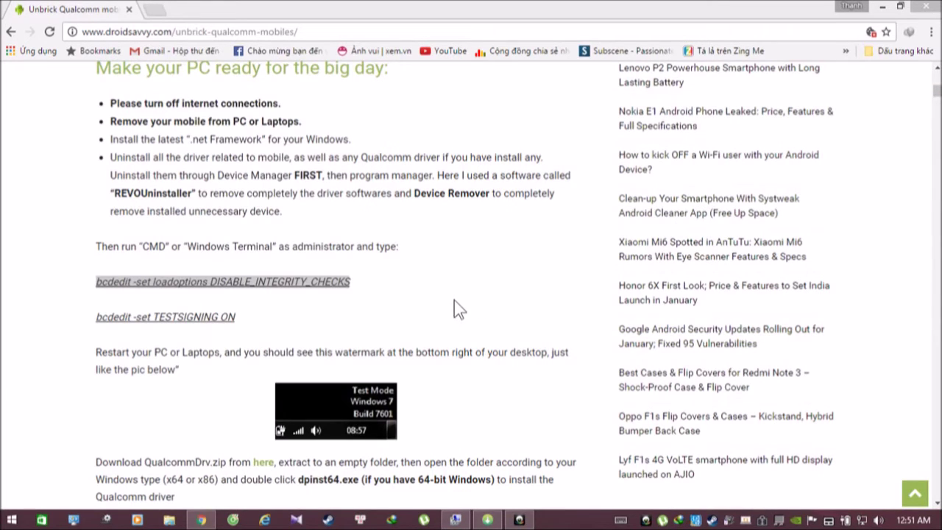
pyautogui.click(883, 7)
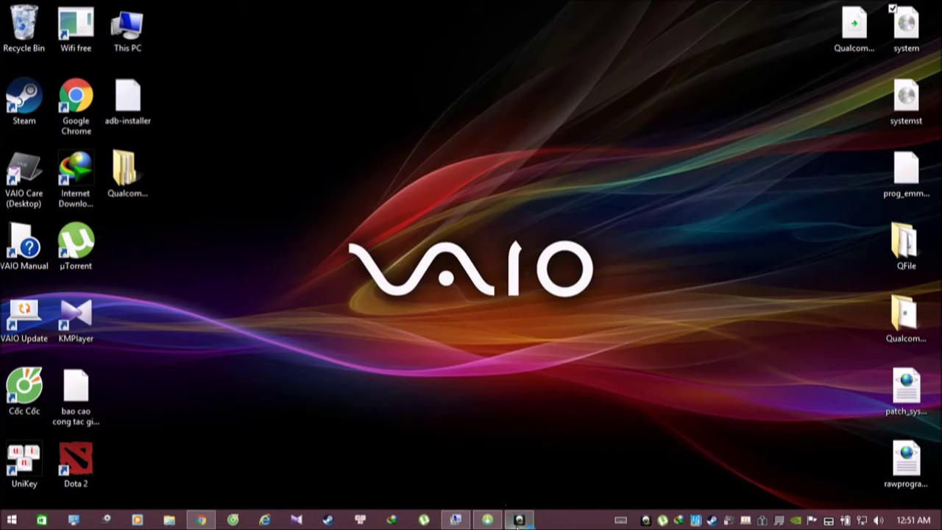
pyautogui.moveTo(519, 520)
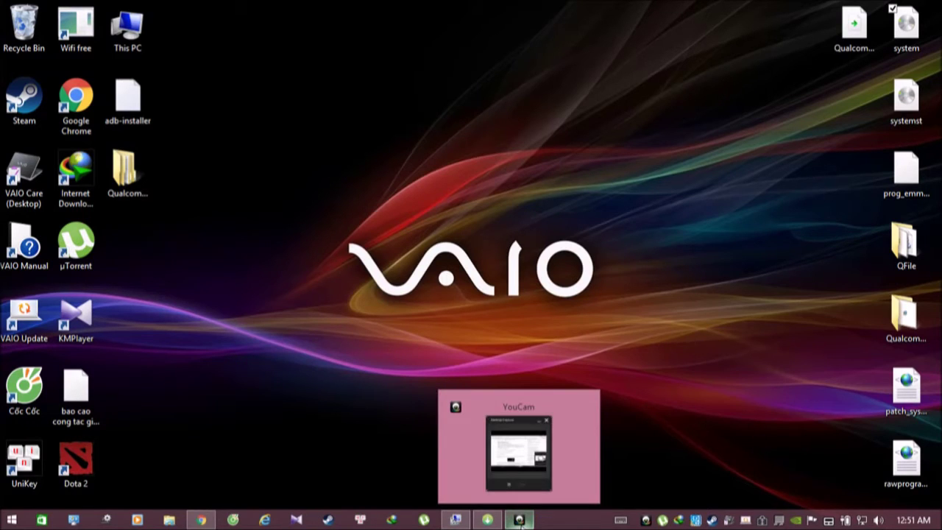
# Step: Open and close windows from the taskbar, leaving the bare desktop showing
pyautogui.click(519, 520)
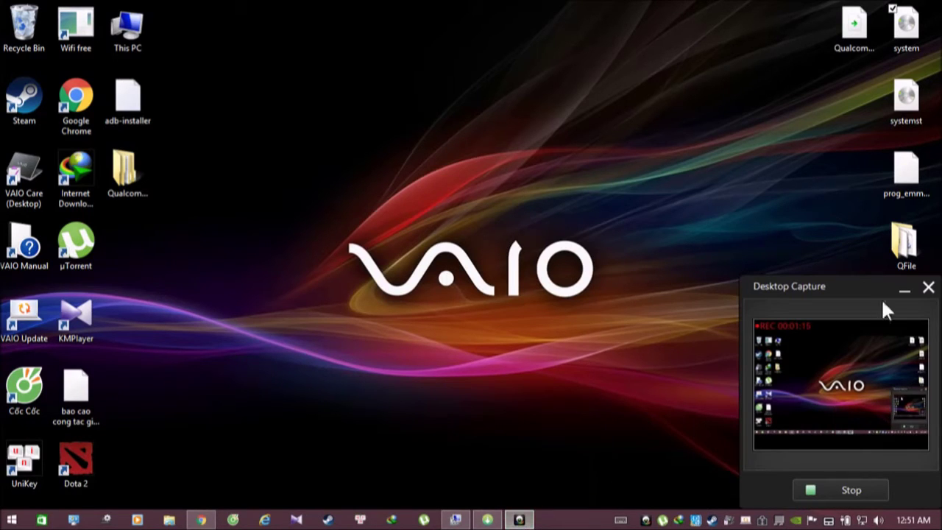
pyautogui.click(899, 291)
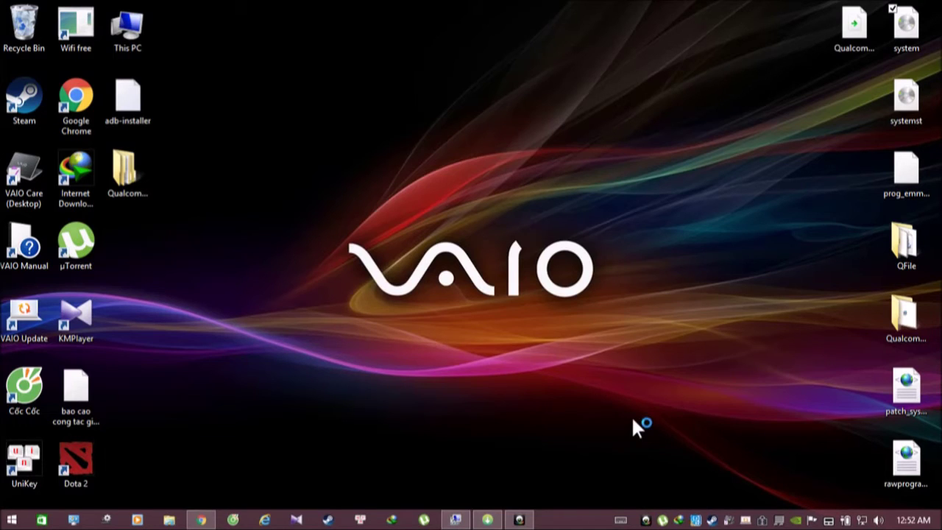
pyautogui.click(520, 518)
pyautogui.click(854, 492)
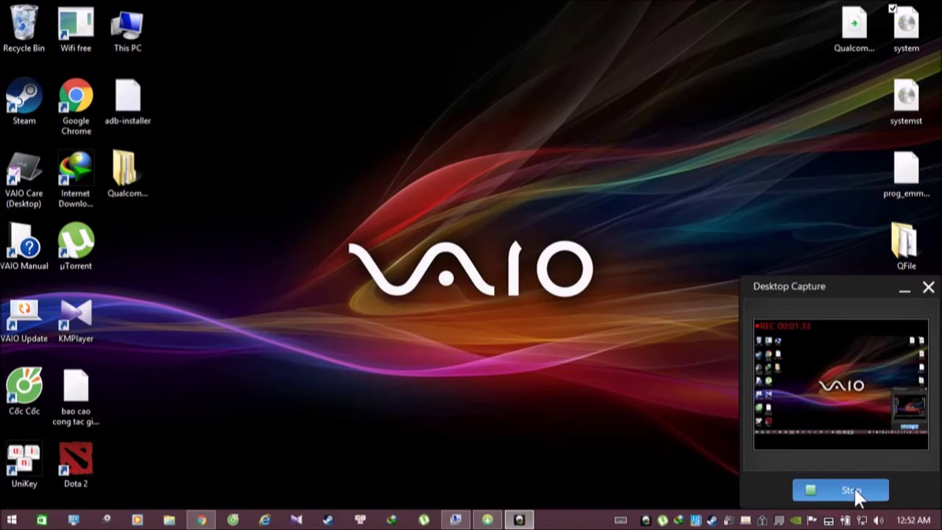